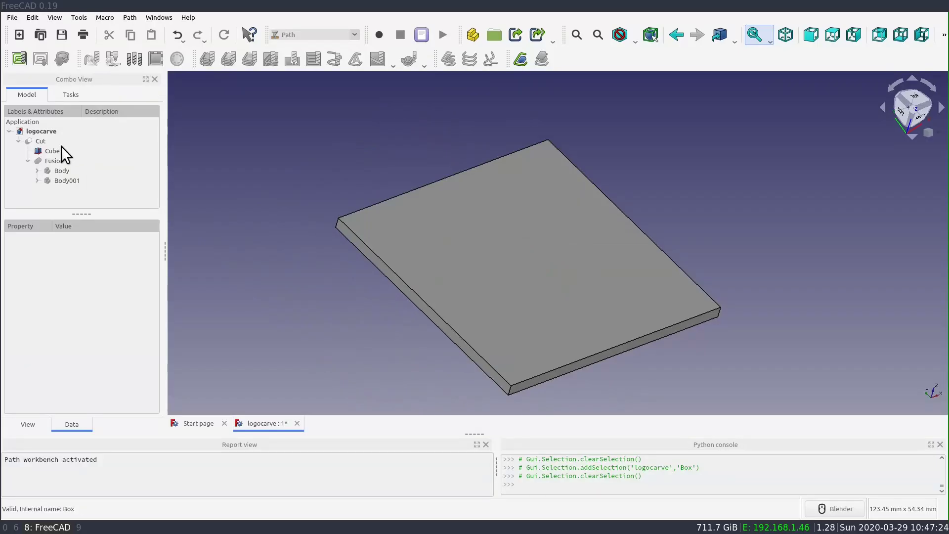
Step: Toggle the Cube's visibility off and on, and inspect its length, width and placement position
{"action": "left_click", "coordinate": [62, 148]}
{"action": "key", "text": "space"}
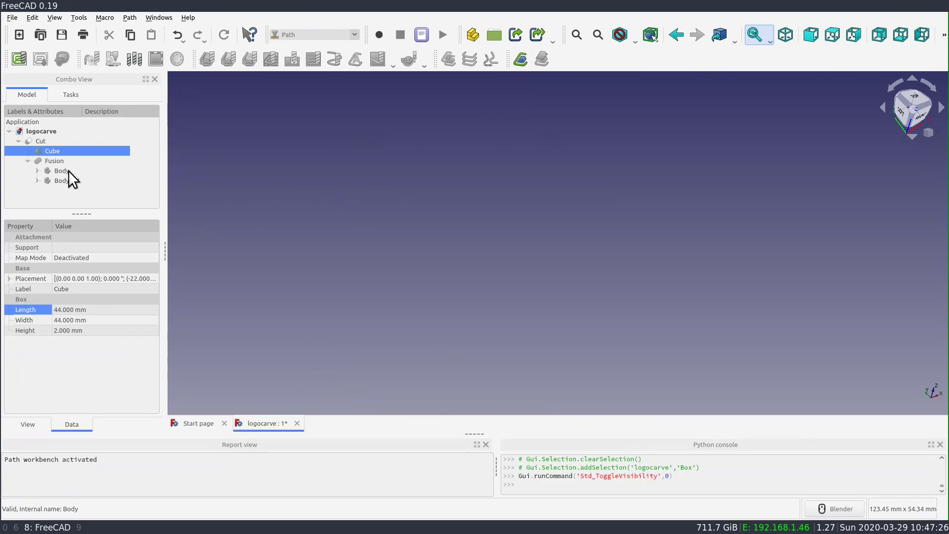
{"action": "key", "text": "space"}
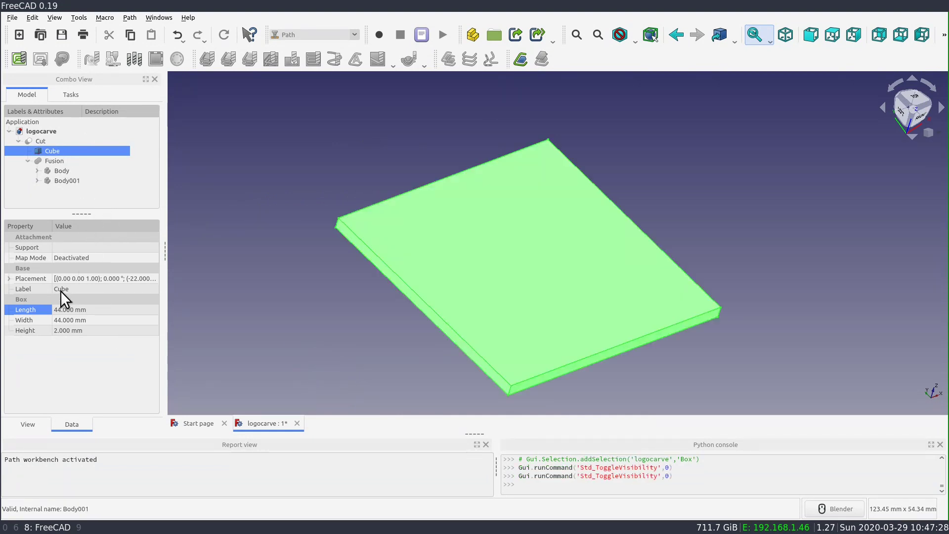
{"action": "left_click", "coordinate": [105, 310]}
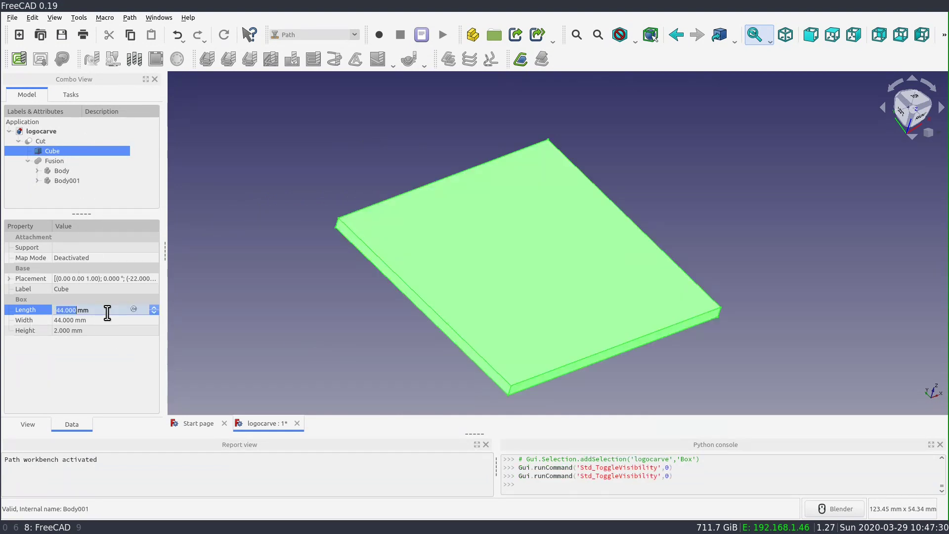
{"action": "left_click", "coordinate": [105, 319]}
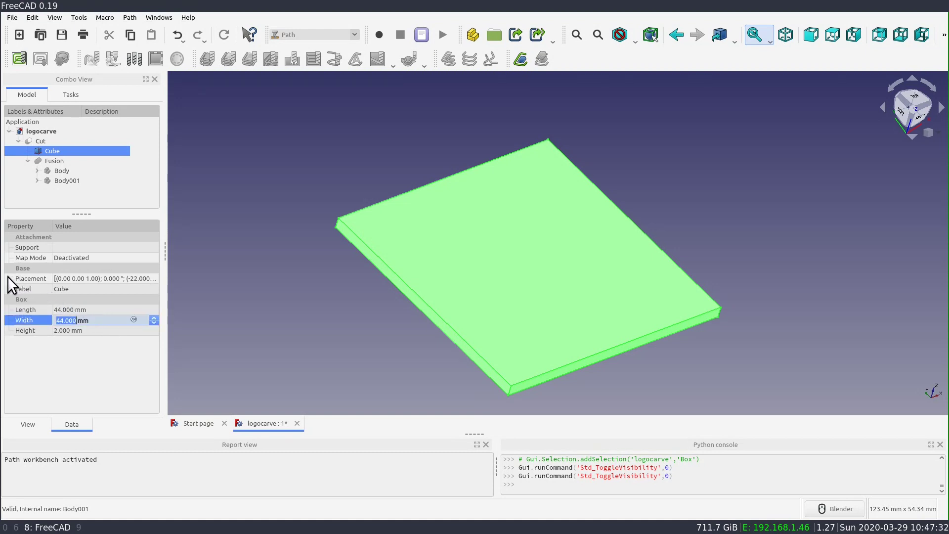
{"action": "left_click", "coordinate": [9, 278]}
{"action": "left_click", "coordinate": [19, 309]}
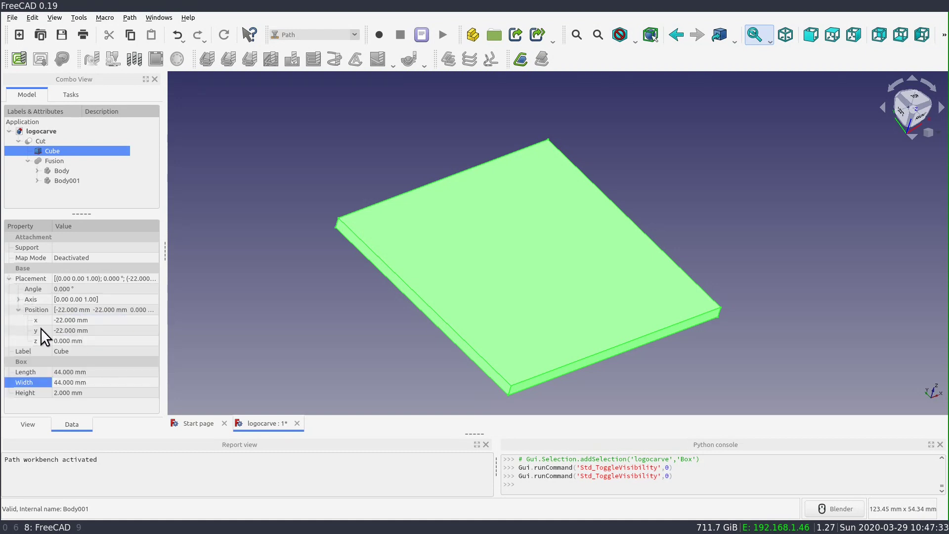
{"action": "left_click", "coordinate": [103, 320]}
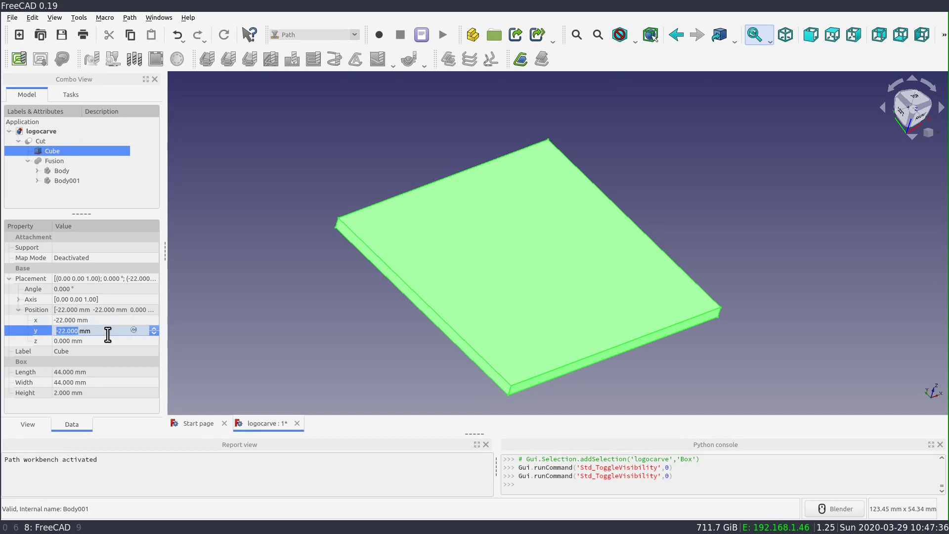
{"action": "left_click", "coordinate": [232, 248]}
Step: Inspect the properties of Body, and hide the Cube
{"action": "left_click", "coordinate": [64, 170]}
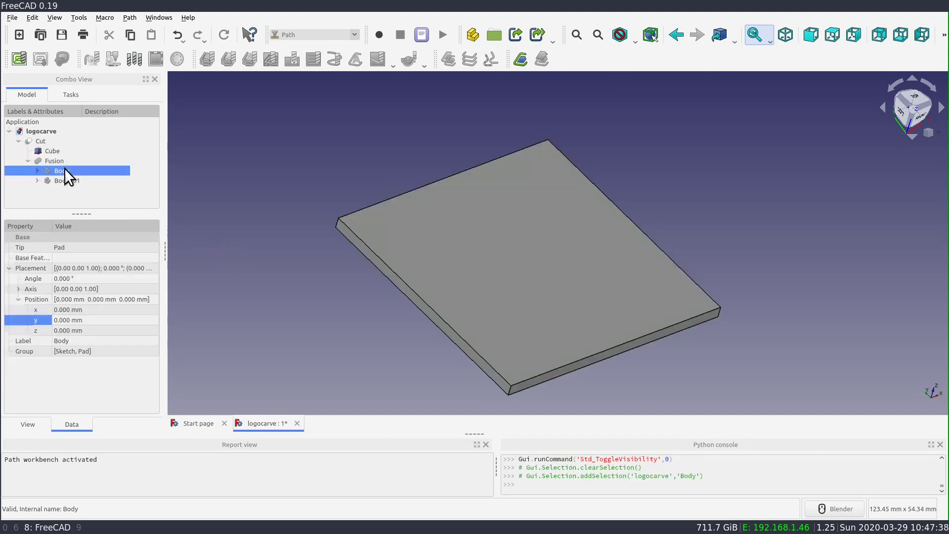
{"action": "left_click", "coordinate": [57, 151]}
{"action": "key", "text": "space"}
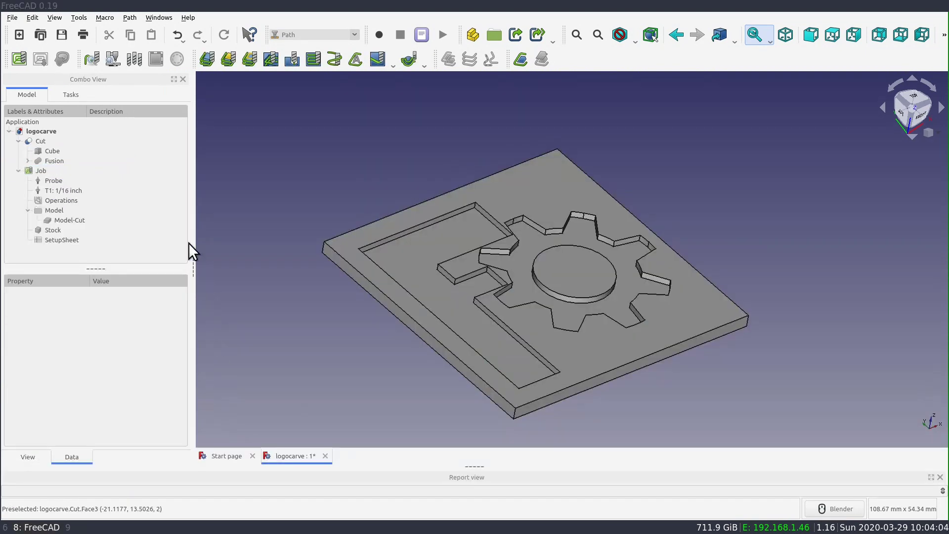
Step: Review the properties of the job's Probe and T1: 1/16 inch tool controllers
{"action": "left_click", "coordinate": [117, 179]}
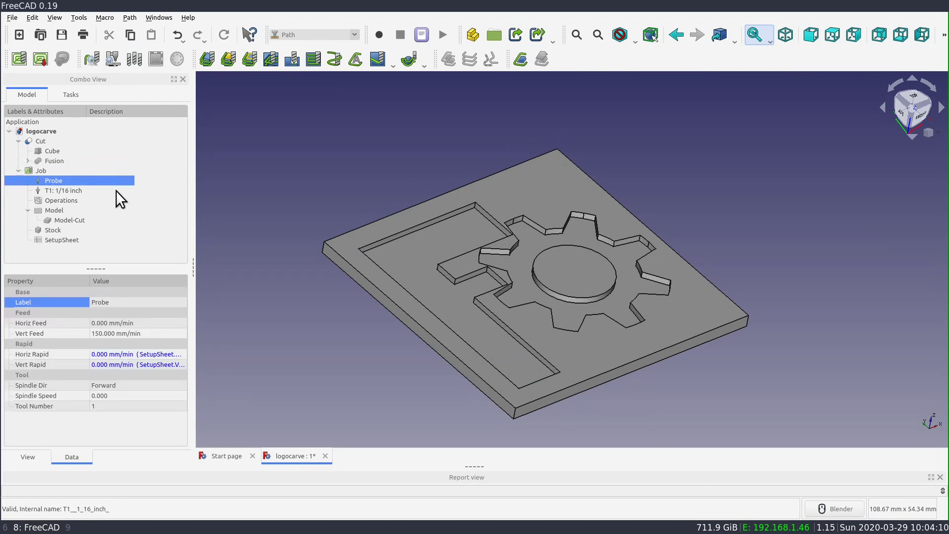
{"action": "left_click", "coordinate": [116, 191]}
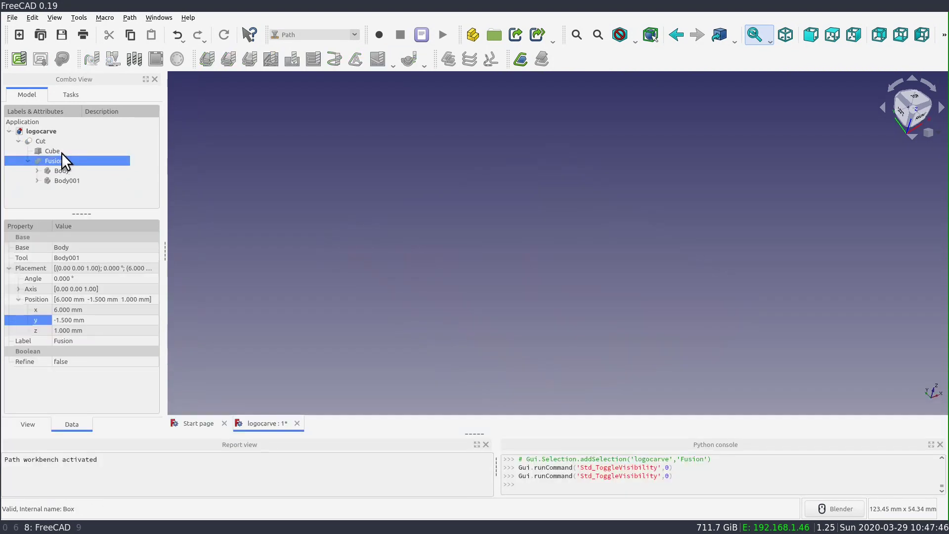
Step: Show and hide the Cube once more, and make the Cut solid with the carved logo visible
{"action": "left_click", "coordinate": [61, 152]}
{"action": "key", "text": "space"}
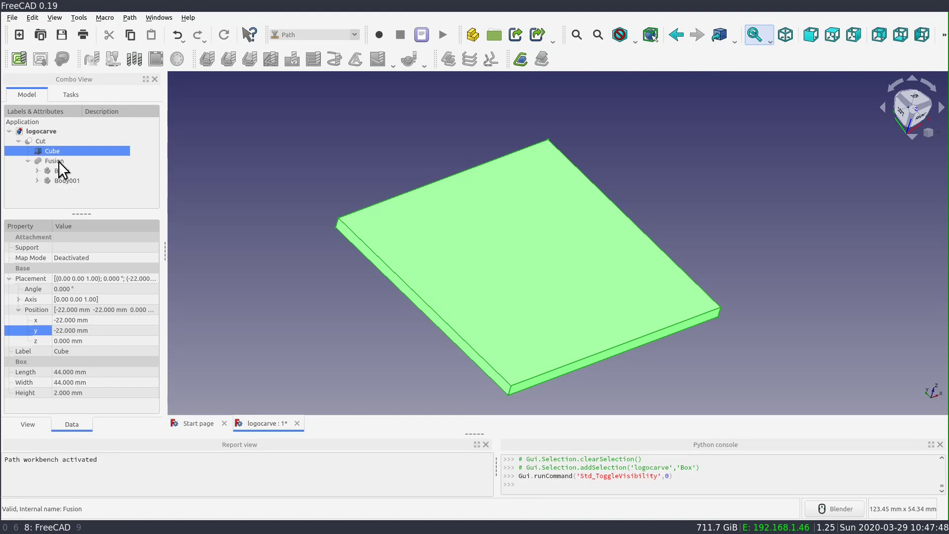
{"action": "key", "text": "space"}
{"action": "left_click", "coordinate": [53, 142]}
{"action": "key", "text": "space"}
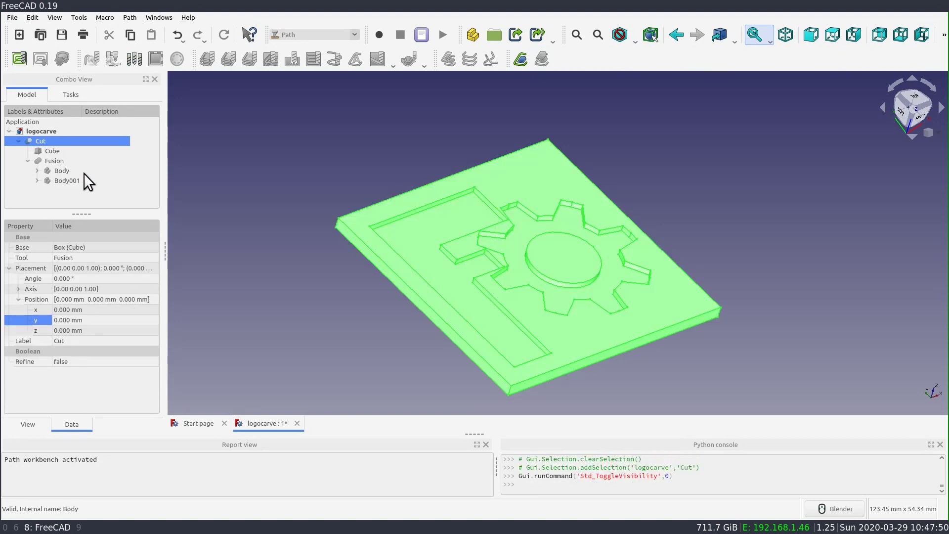
{"action": "left_click", "coordinate": [297, 315]}
{"action": "middle_click_drag", "start_coordinate": [830, 318], "coordinate": [767, 314]}
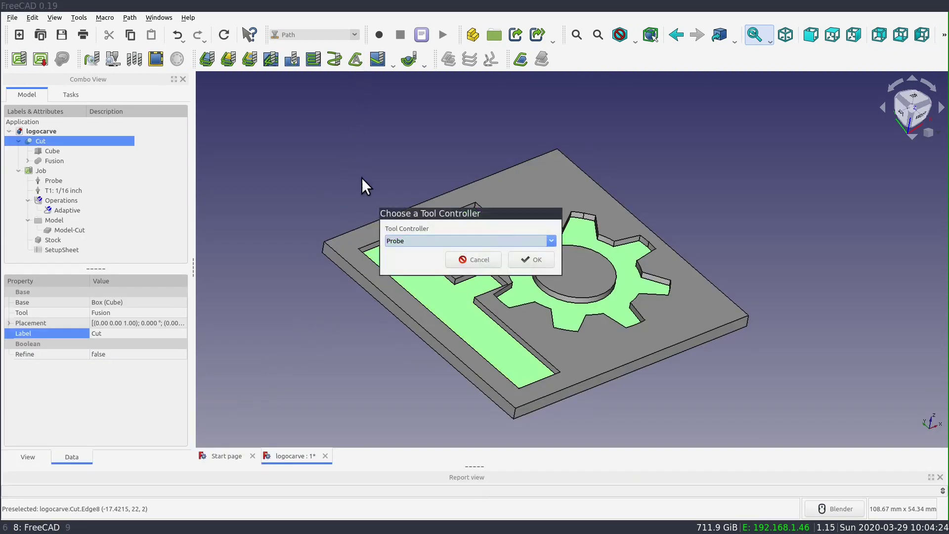
Step: Create the Adaptive operation for the logo pocket with the T1: 1/16 inch tool controller and a step over of 30
{"action": "left_click", "coordinate": [426, 240]}
{"action": "left_click", "coordinate": [429, 254]}
{"action": "left_click", "coordinate": [538, 264]}
{"action": "double_click", "coordinate": [92, 278]}
{"action": "type", "text": "30"}
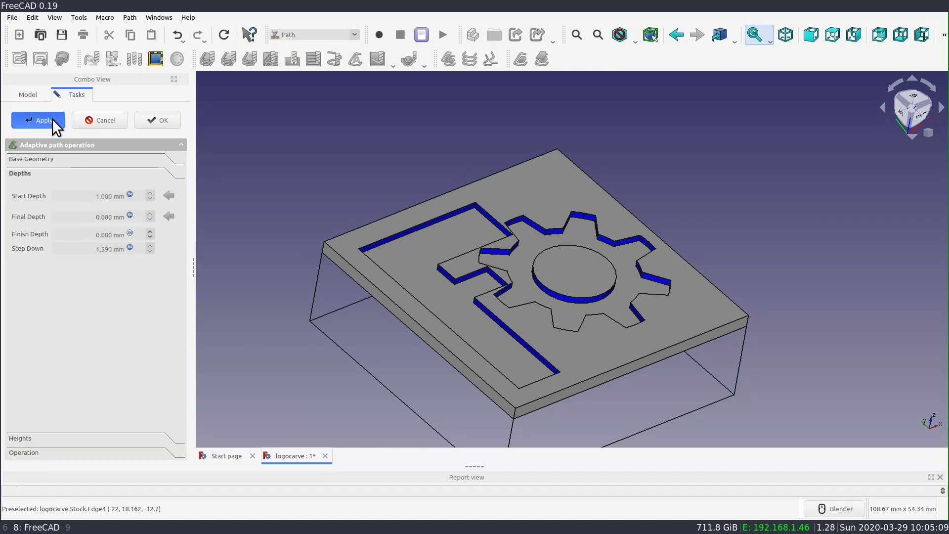
{"action": "left_click", "coordinate": [52, 120]}
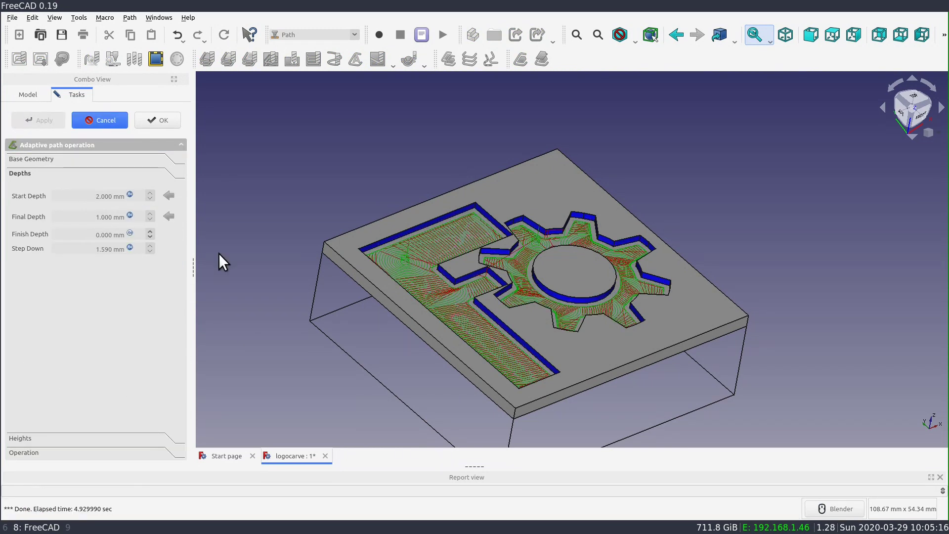
{"action": "left_click", "coordinate": [160, 122]}
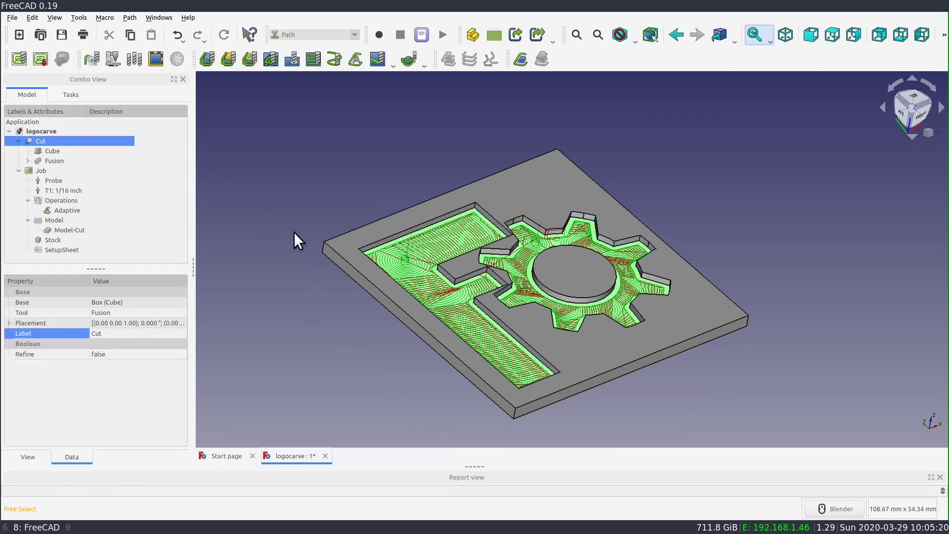
Step: Deactivate the Adaptive operation in the job
{"action": "left_click", "coordinate": [75, 210]}
{"action": "left_click", "coordinate": [174, 57]}
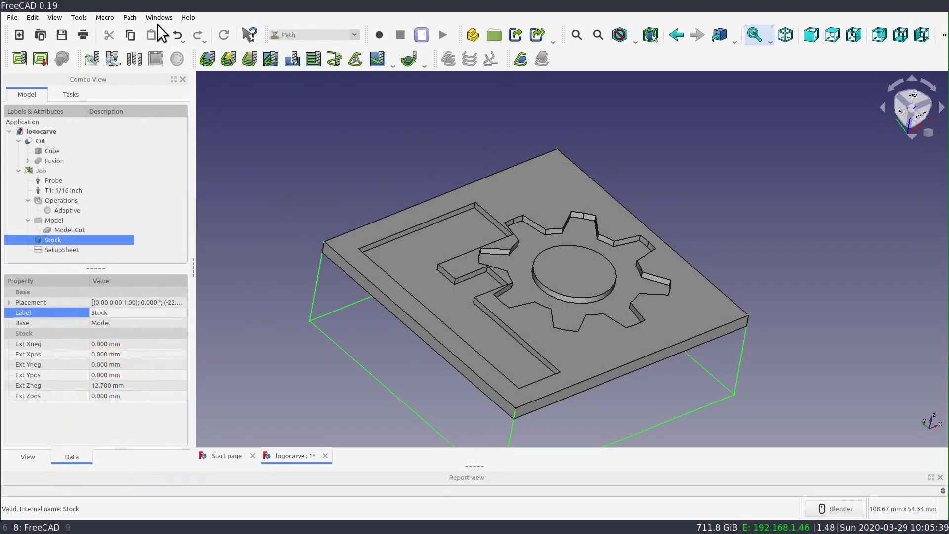
Step: Add a Probe operation with a 7 by 7 point grid, output file probedata.txt, start depth 12 mm and final depth -12 mm
{"action": "left_click", "coordinate": [131, 18]}
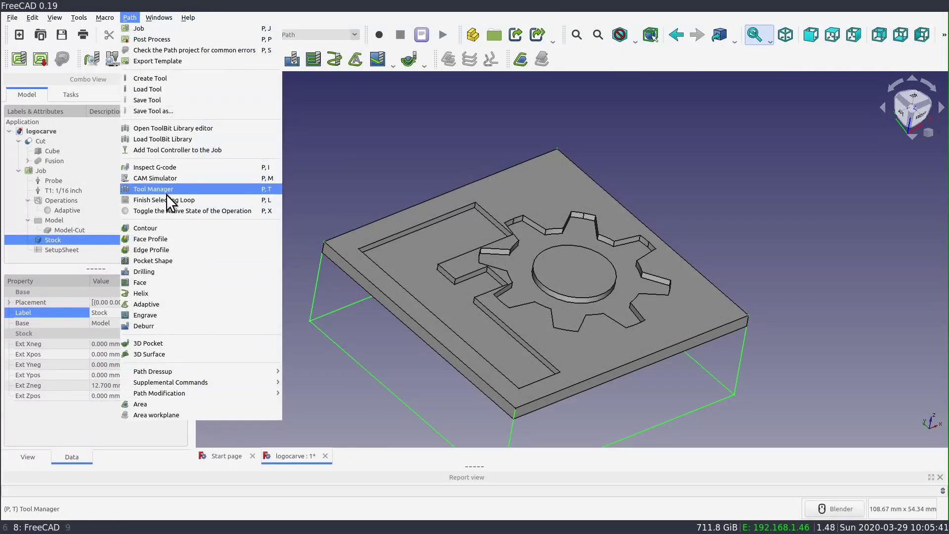
{"action": "mouse_move", "coordinate": [189, 386]}
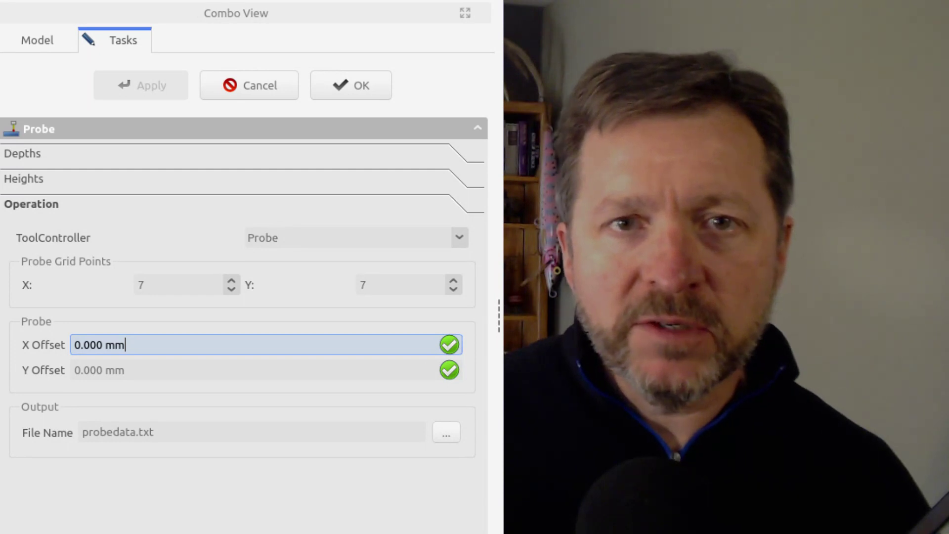
{"action": "left_click", "coordinate": [178, 284]}
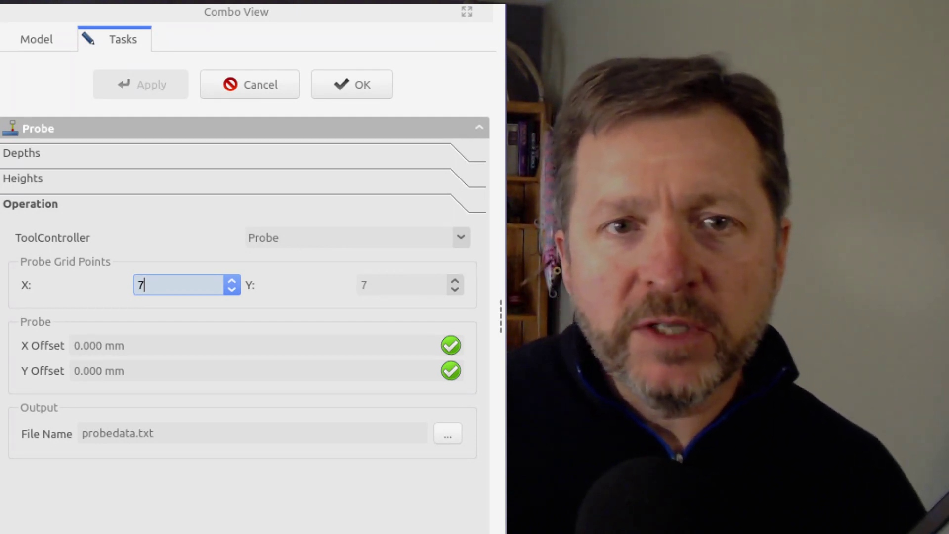
{"action": "left_click", "coordinate": [153, 433]}
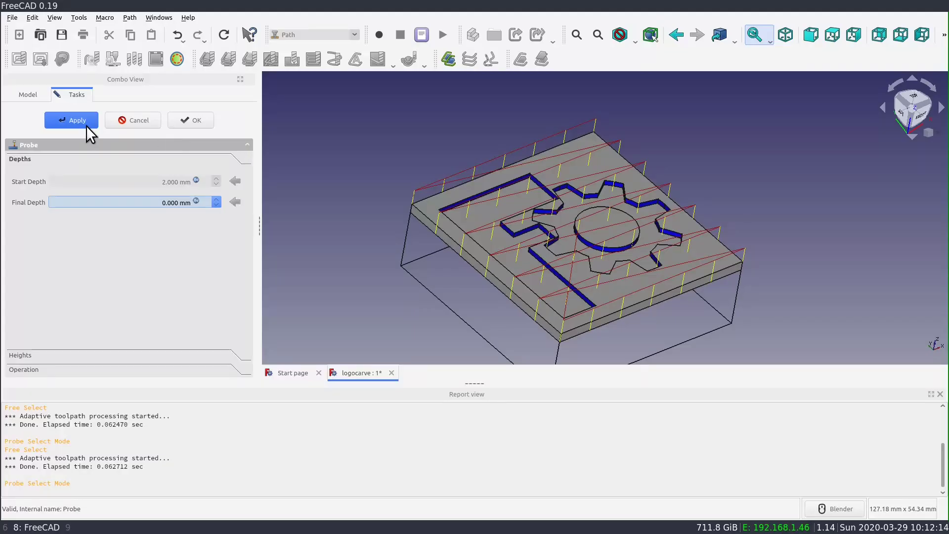
{"action": "left_click", "coordinate": [79, 121]}
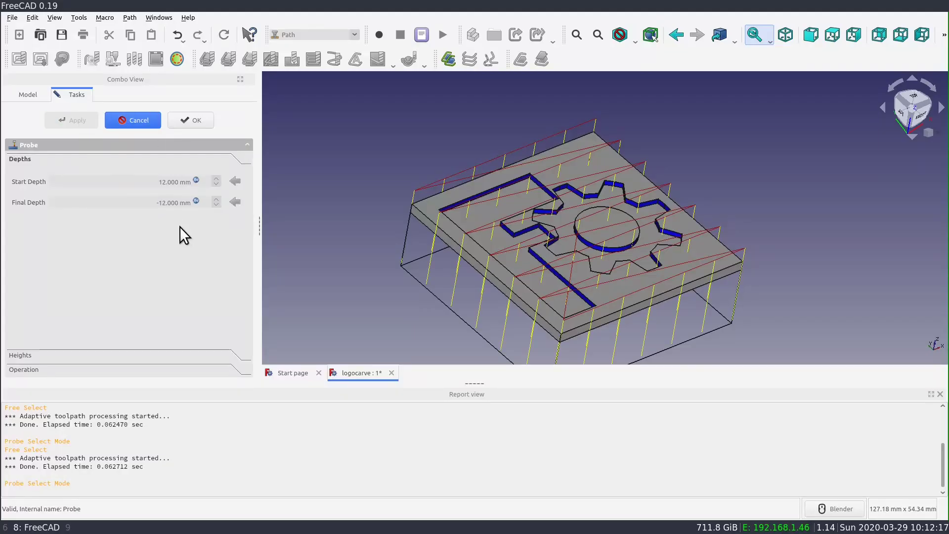
{"action": "left_click", "coordinate": [197, 123]}
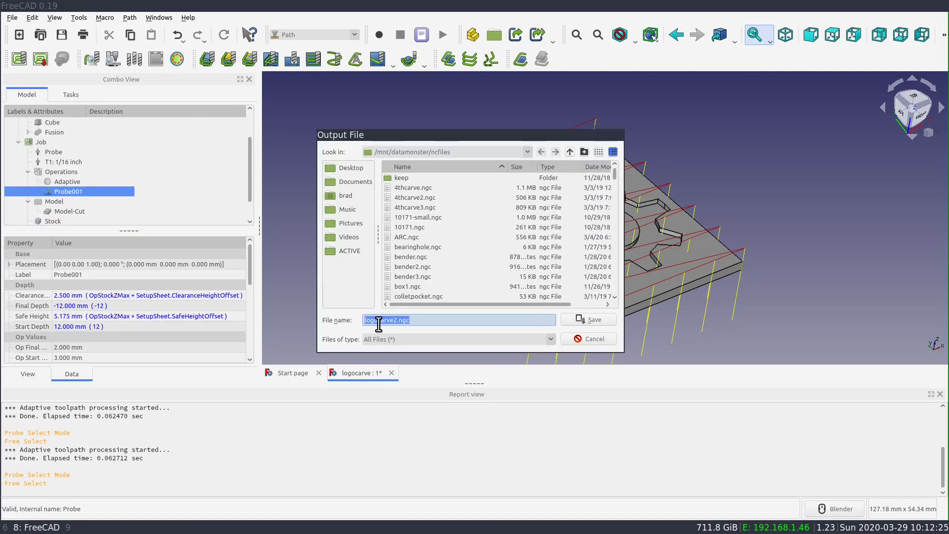
Step: Save the post-processed probing G-code as logocarve-probe.ngc in the ncfiles folder
{"action": "left_click", "coordinate": [397, 320]}
{"action": "type", "text": "2"}
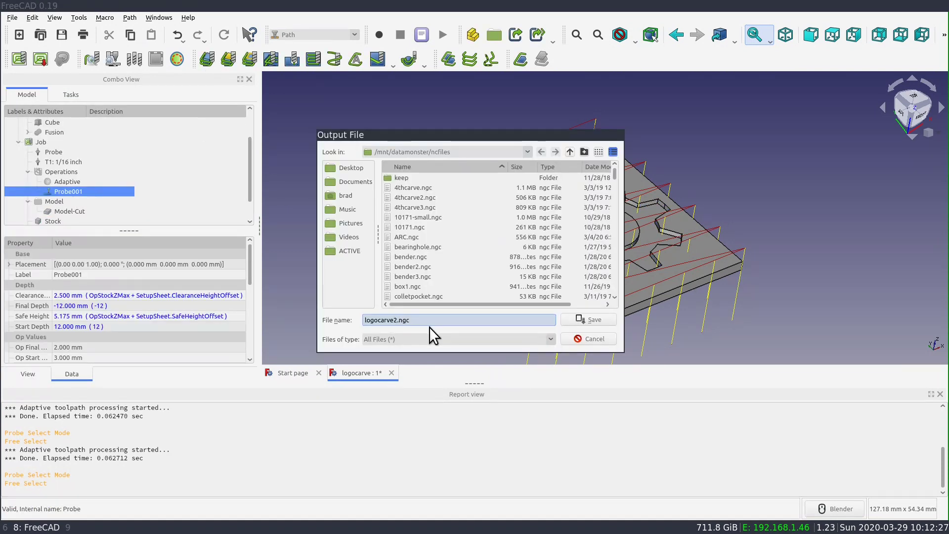
{"action": "key", "text": "BackSpace"}
{"action": "type", "text": "-probe"}
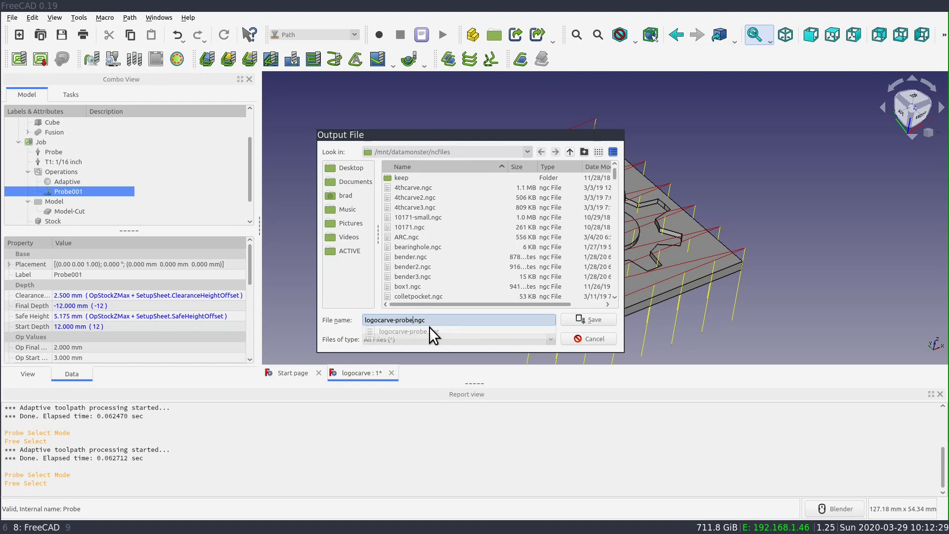
{"action": "left_click", "coordinate": [592, 320]}
{"action": "left_click", "coordinate": [594, 321]}
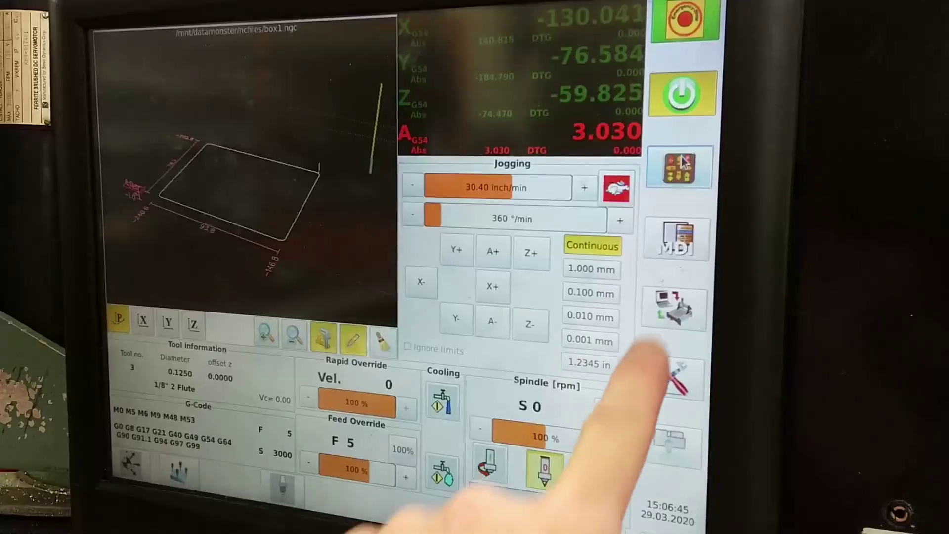
Step: Switch to the CNC machine controller, enter automatic mode and load the logocarve-probe.ngc program
{"action": "left_click", "coordinate": [685, 300]}
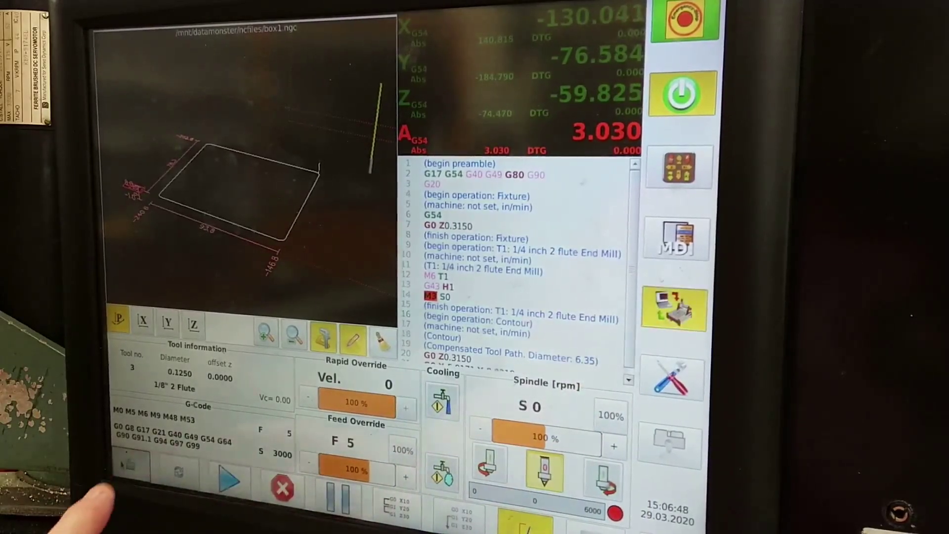
{"action": "left_click", "coordinate": [130, 463]}
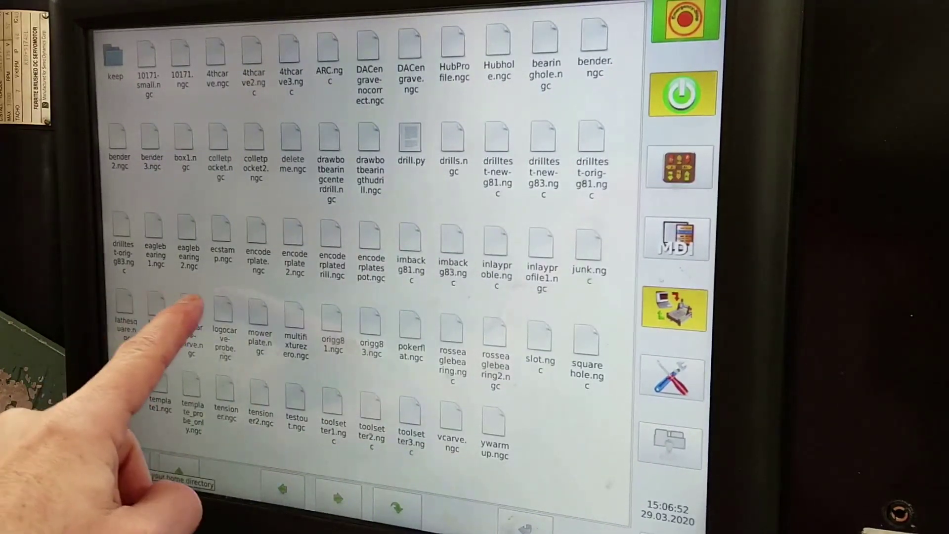
{"action": "left_click", "coordinate": [220, 316]}
{"action": "left_click", "coordinate": [524, 524]}
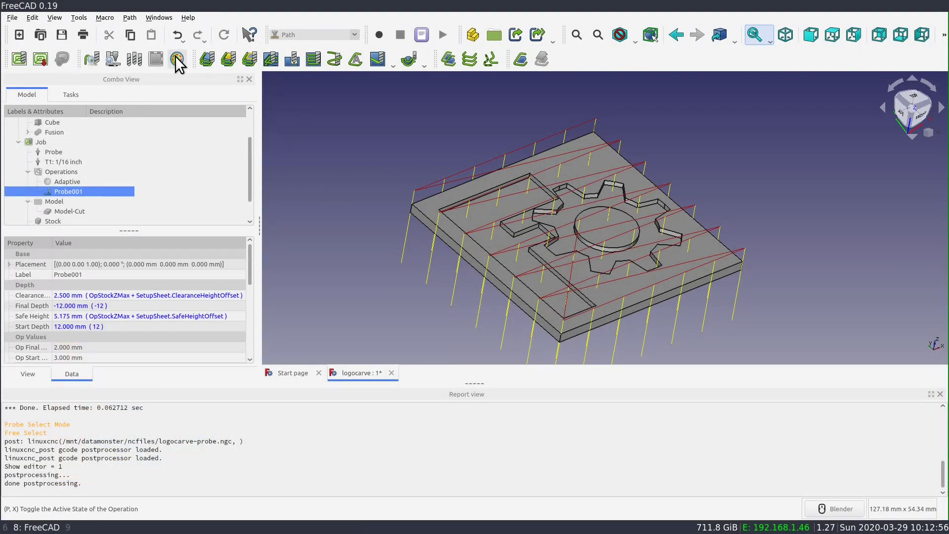
Step: Switch back to FreeCAD, deactivate the Probe001 operation and reactivate the Adaptive operation
{"action": "left_click", "coordinate": [176, 57]}
{"action": "left_click", "coordinate": [80, 183]}
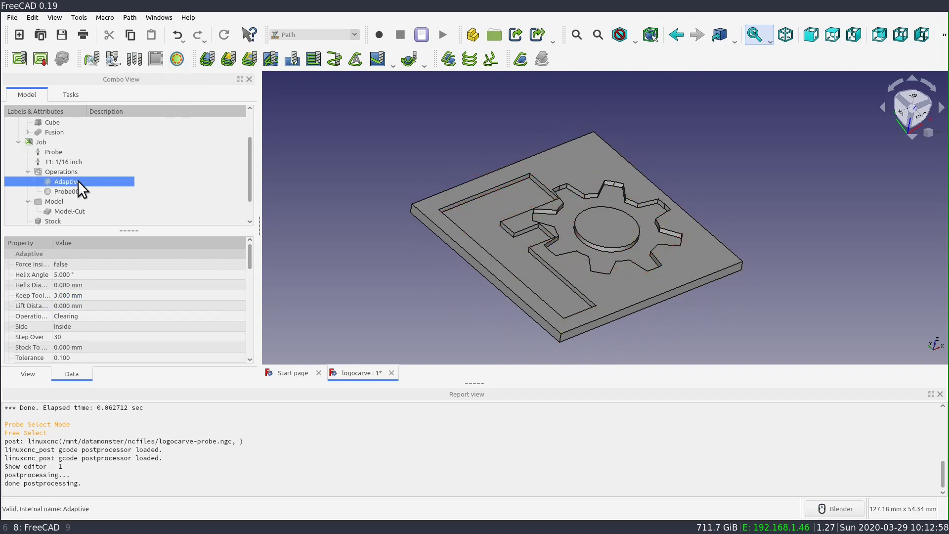
{"action": "left_click", "coordinate": [178, 59]}
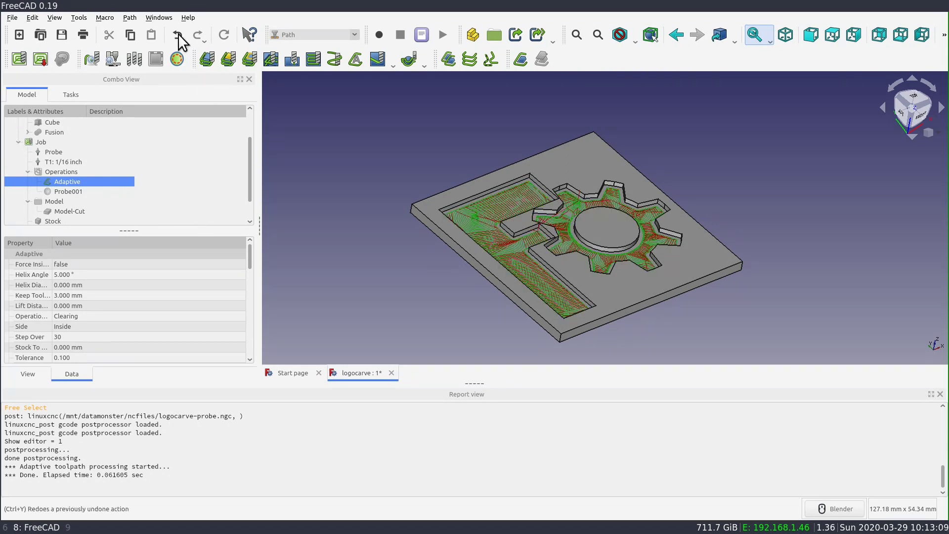
Step: Apply a Z Depth Correction Dress-up to the Adaptive operation
{"action": "left_click", "coordinate": [127, 17]}
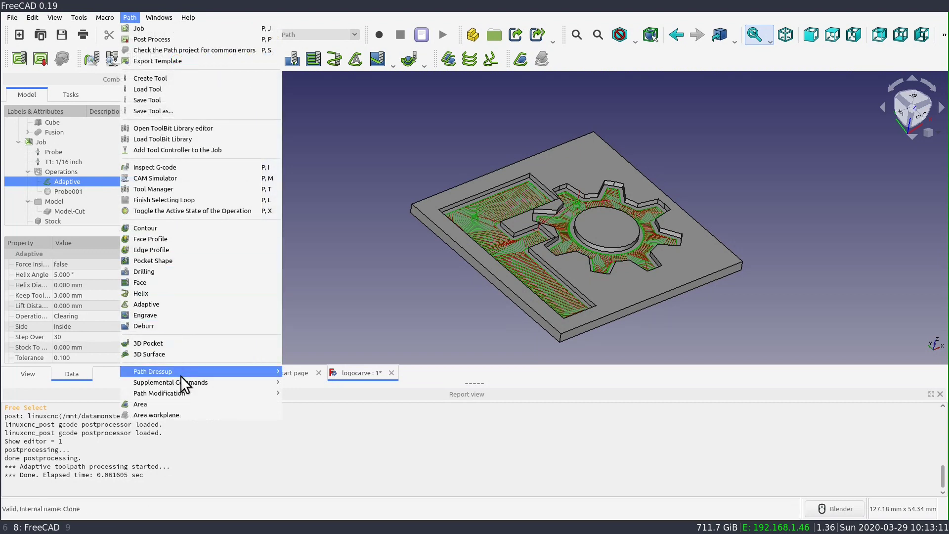
{"action": "mouse_move", "coordinate": [190, 370]}
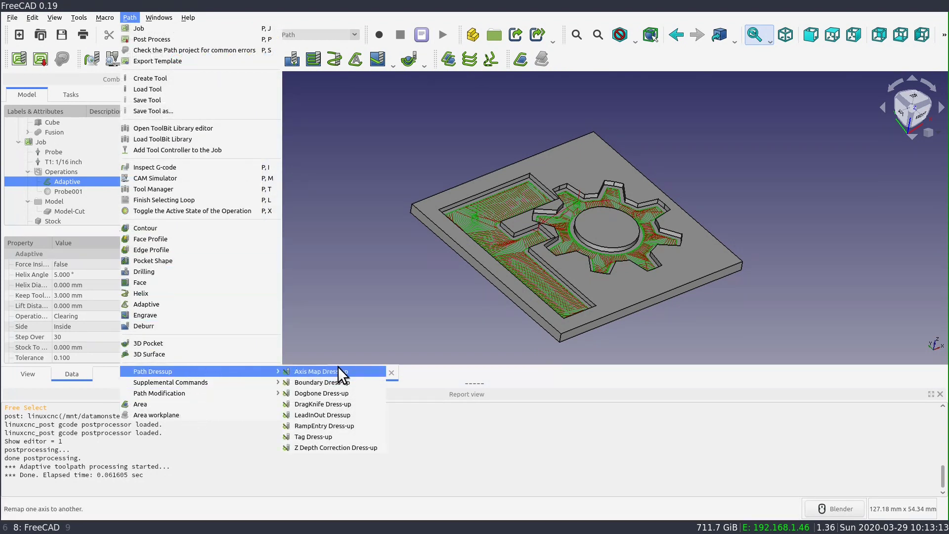
{"action": "left_click", "coordinate": [344, 447]}
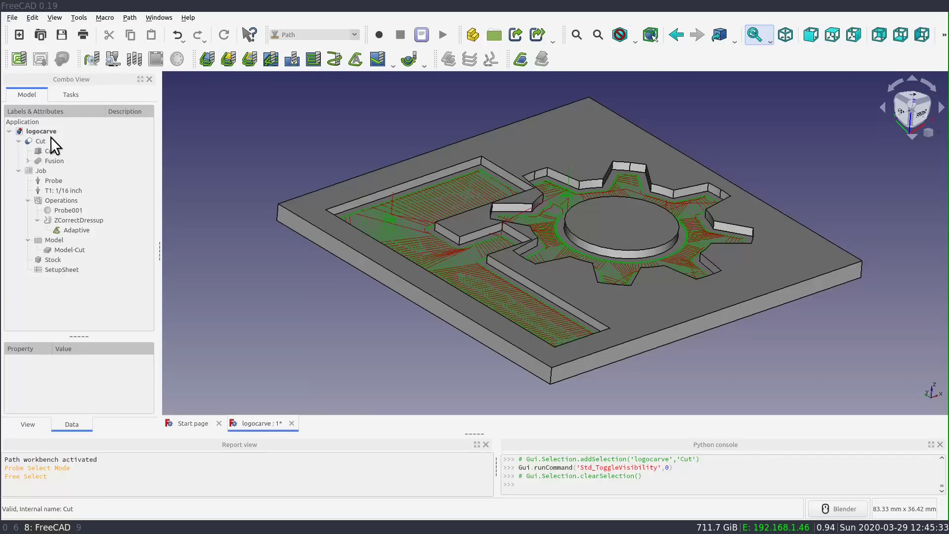
Step: Hide the Cut solid, leaving the depth-corrected toolpath on display
{"action": "left_click", "coordinate": [44, 142]}
{"action": "key", "text": "space"}
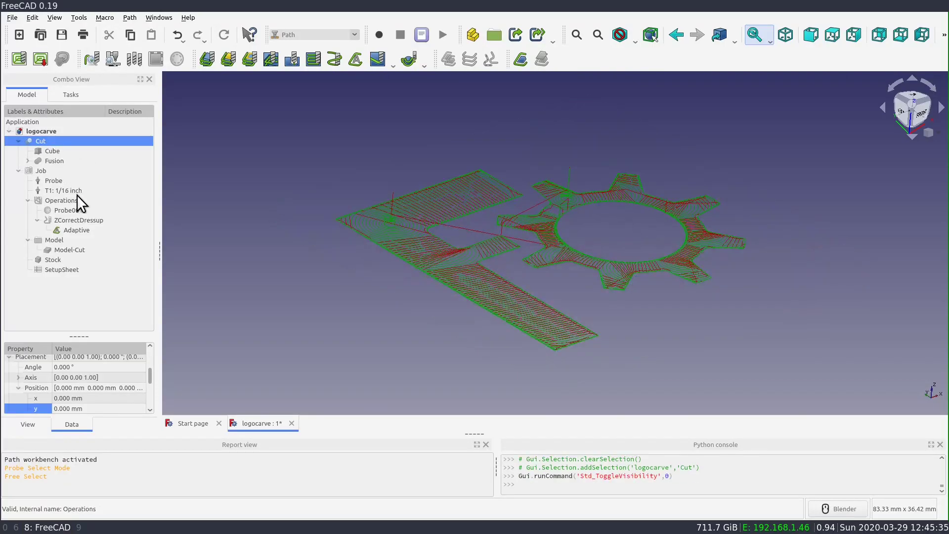
Step: Hide the uncorrected Adaptive toolpath nested under ZCorrectDressup
{"action": "left_click", "coordinate": [76, 221]}
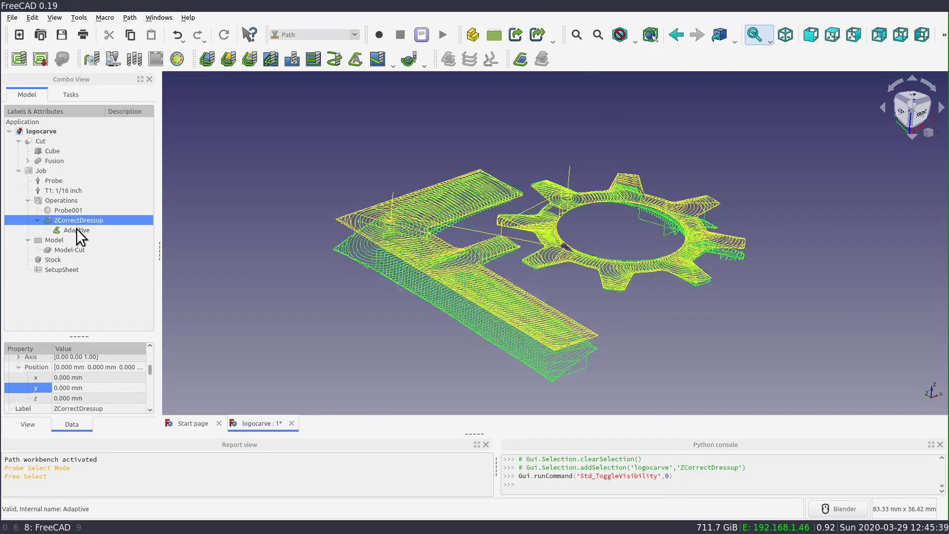
{"action": "left_click", "coordinate": [76, 228]}
{"action": "key", "text": "space"}
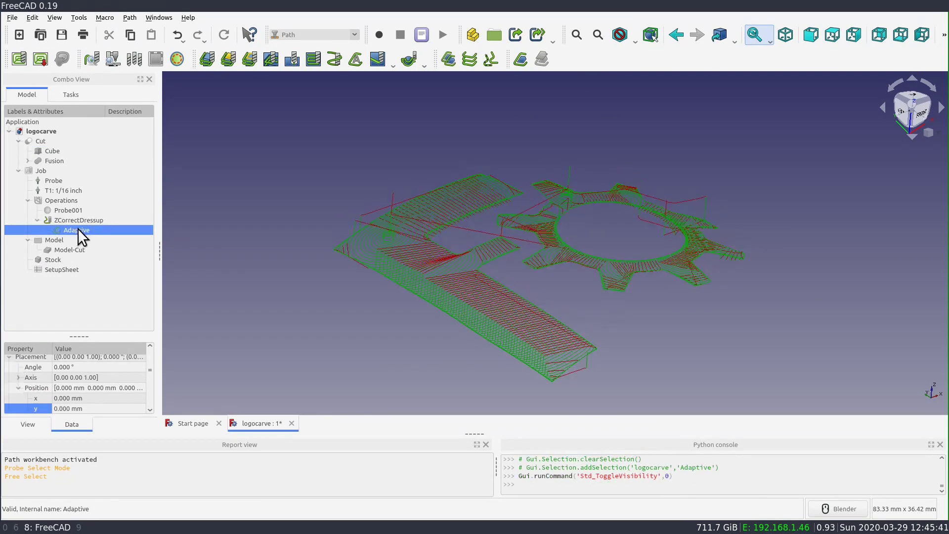
{"action": "mouse_move", "coordinate": [739, 339]}
{"action": "middle_mouse_down"}
{"action": "mouse_move", "coordinate": [678, 306]}
{"action": "mouse_move", "coordinate": [731, 326]}
{"action": "middle_mouse_up"}
{"action": "middle_click_drag", "start_coordinate": [440, 251], "coordinate": [364, 153]}
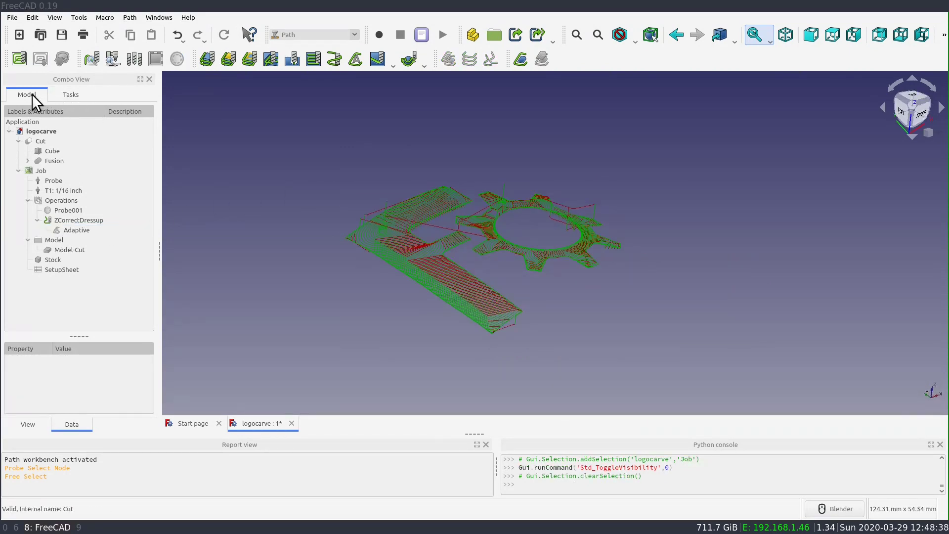
Step: Post-process the Job and save the G-code as logocarve-carve.ngc in the ncfiles folder
{"action": "left_click", "coordinate": [40, 170]}
{"action": "left_click", "coordinate": [41, 58]}
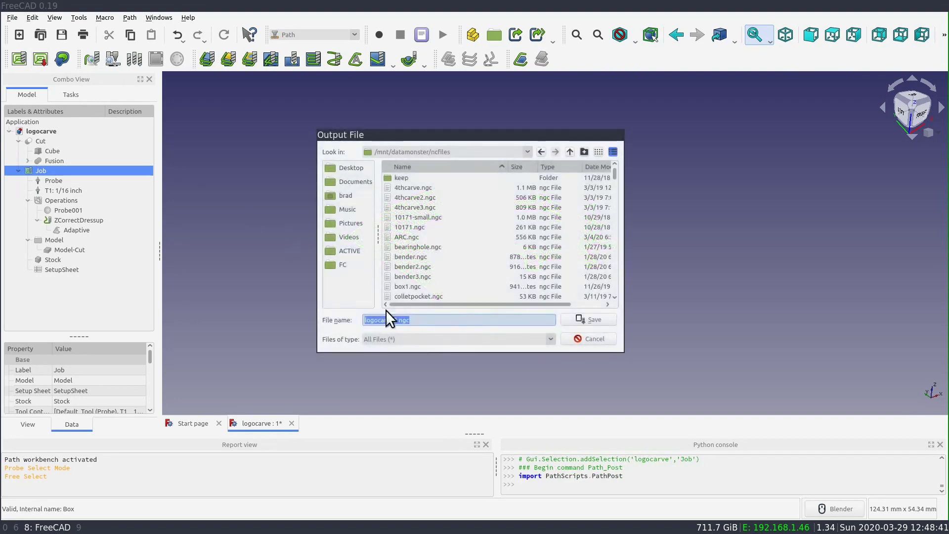
{"action": "left_click", "coordinate": [395, 320]}
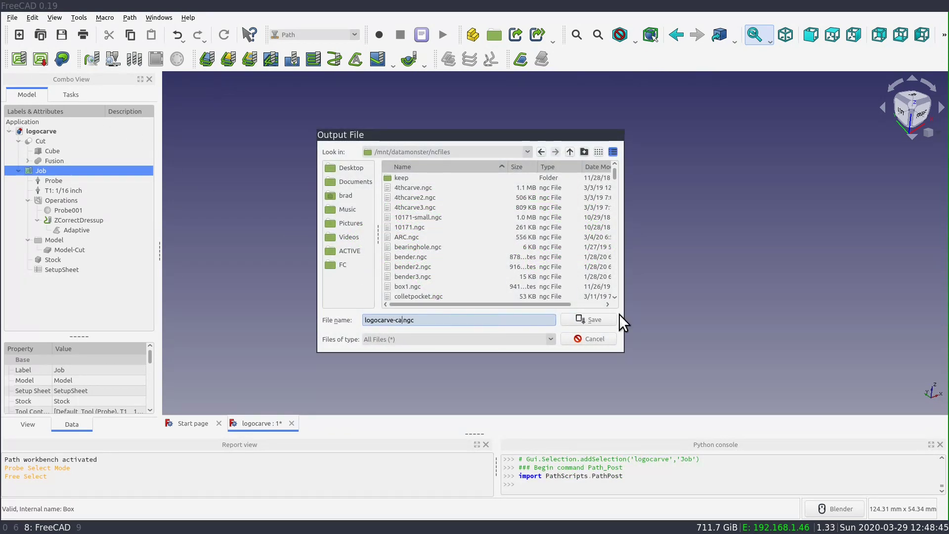
{"action": "key", "text": "Return"}
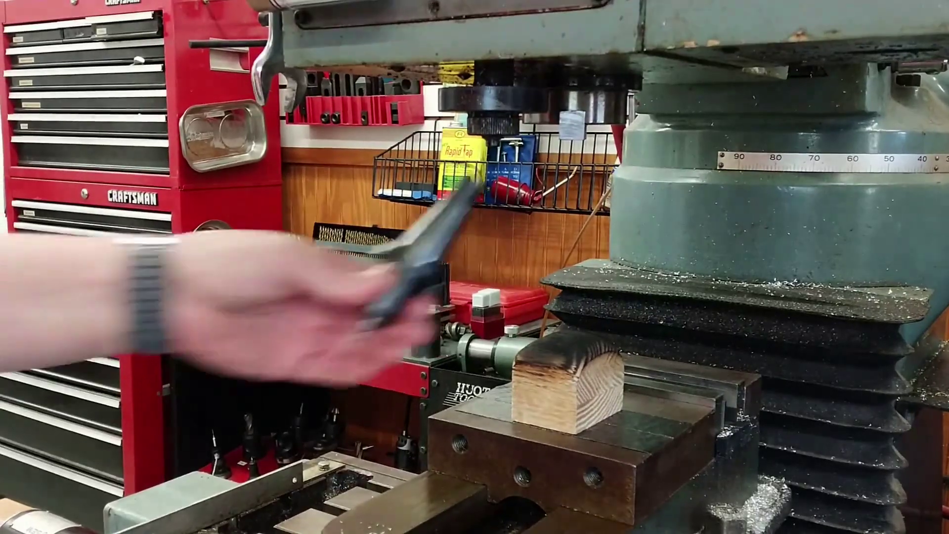
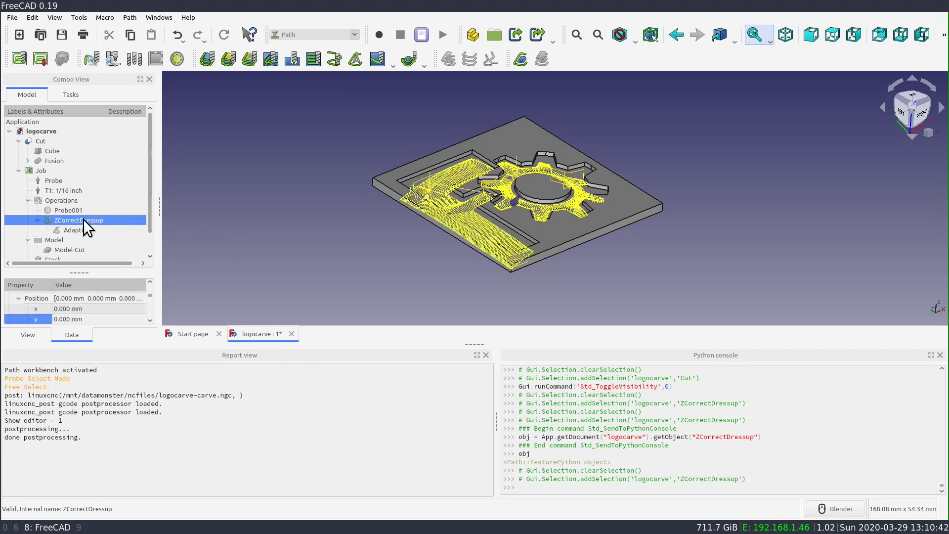
Step: Send the ZCorrectDressup object to the Python console
{"action": "left_click", "coordinate": [16, 16]}
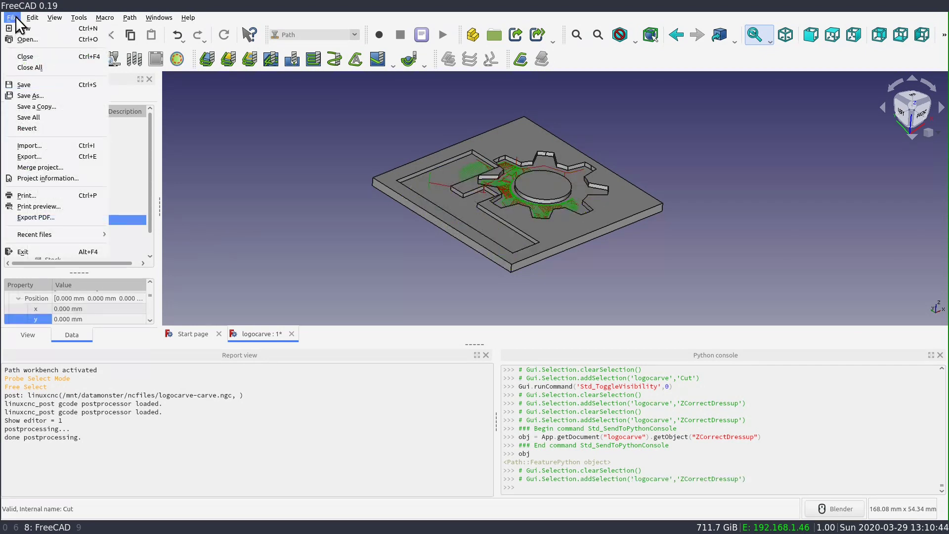
{"action": "mouse_move", "coordinate": [32, 17]}
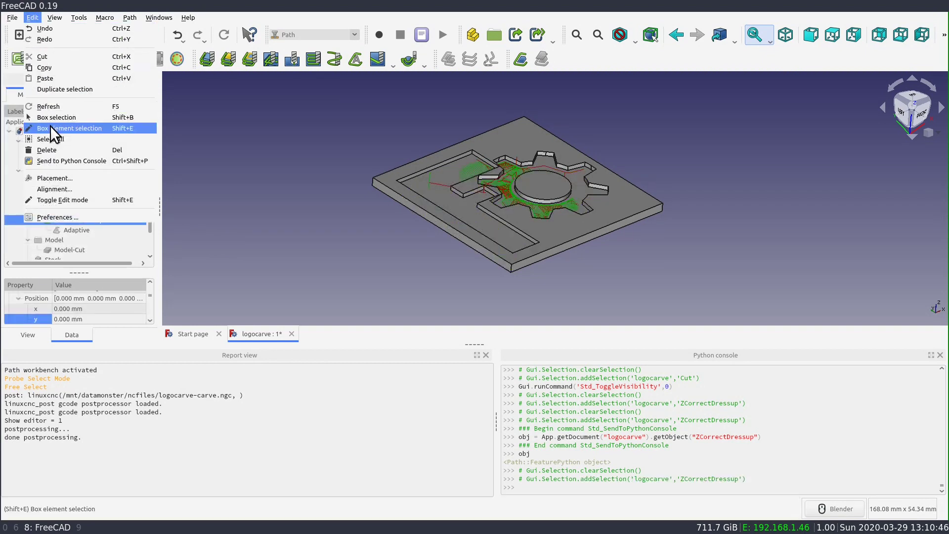
{"action": "left_click", "coordinate": [67, 161]}
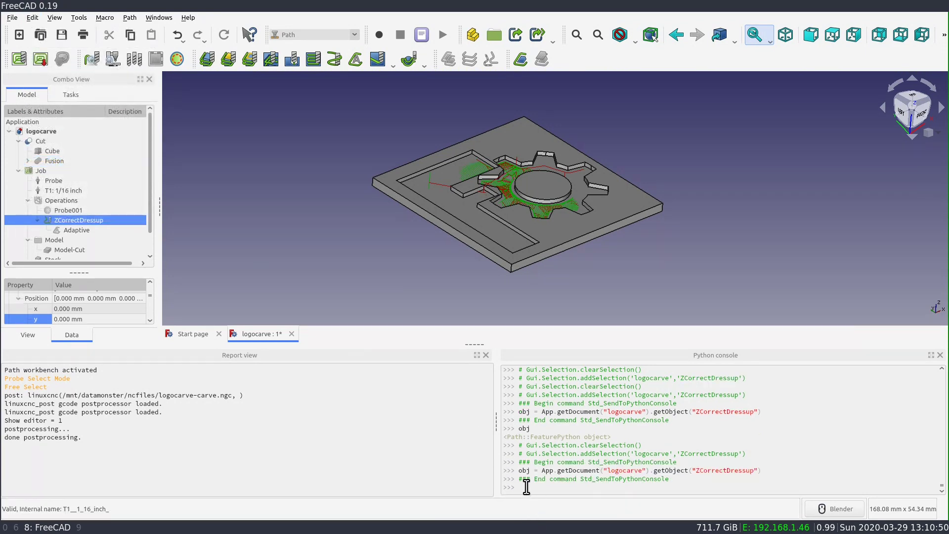
Step: Query the dress-up's interpolated surface in the Python console with obj.interpSurface
{"action": "left_click", "coordinate": [548, 488]}
{"action": "type", "text": "obj."}
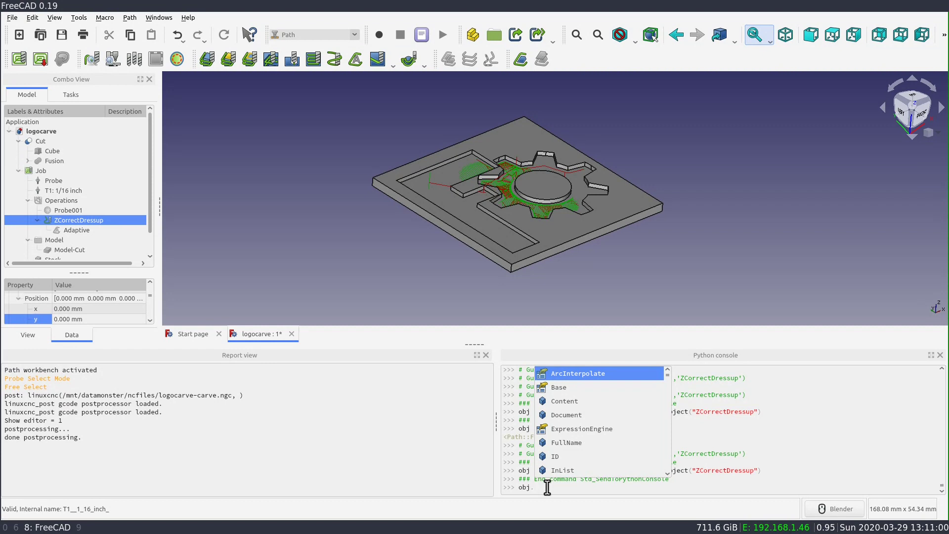
{"action": "type", "text": "i"}
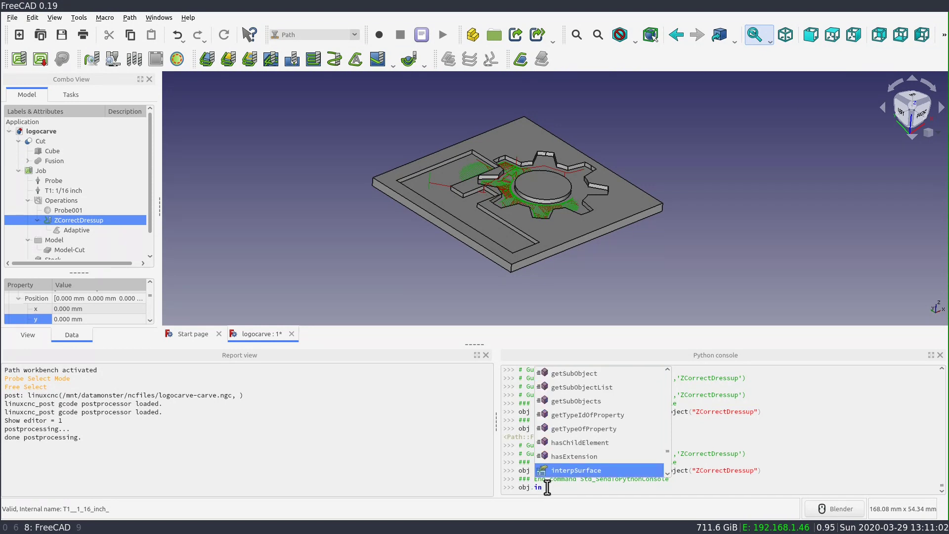
{"action": "type", "text": "n"}
{"action": "key", "text": "Return"}
{"action": "key", "text": "Return"}
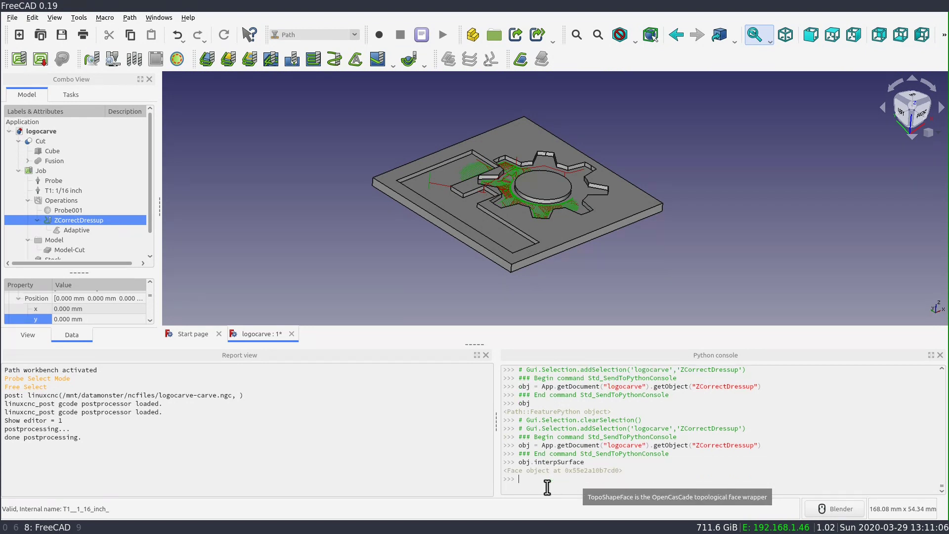
Step: Add the interpolated surface to the document by running Part.show(obj.interpSurface), and hide the Cut solid
{"action": "type", "text": "Part.sh"}
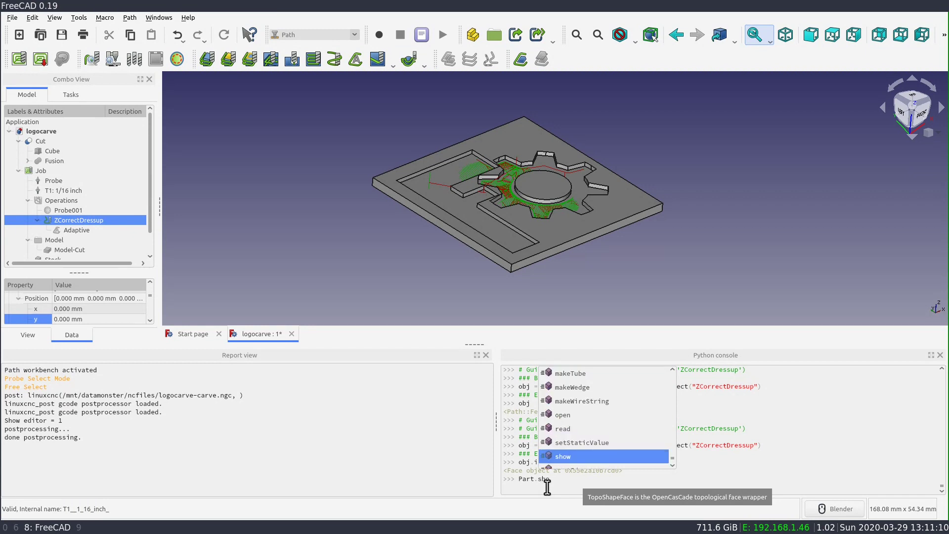
{"action": "type", "text": "ow(obj.interpSurface"}
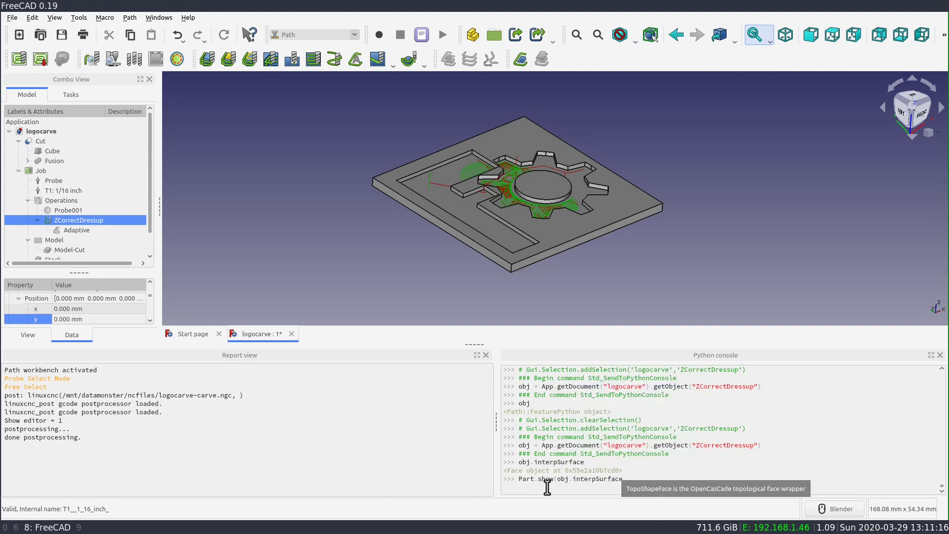
{"action": "key", "text": "Return"}
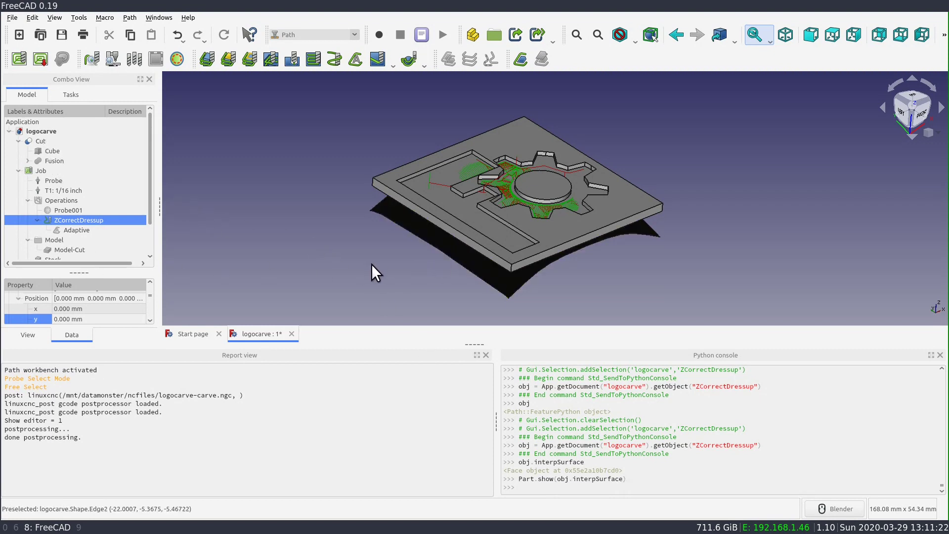
{"action": "left_click", "coordinate": [59, 141]}
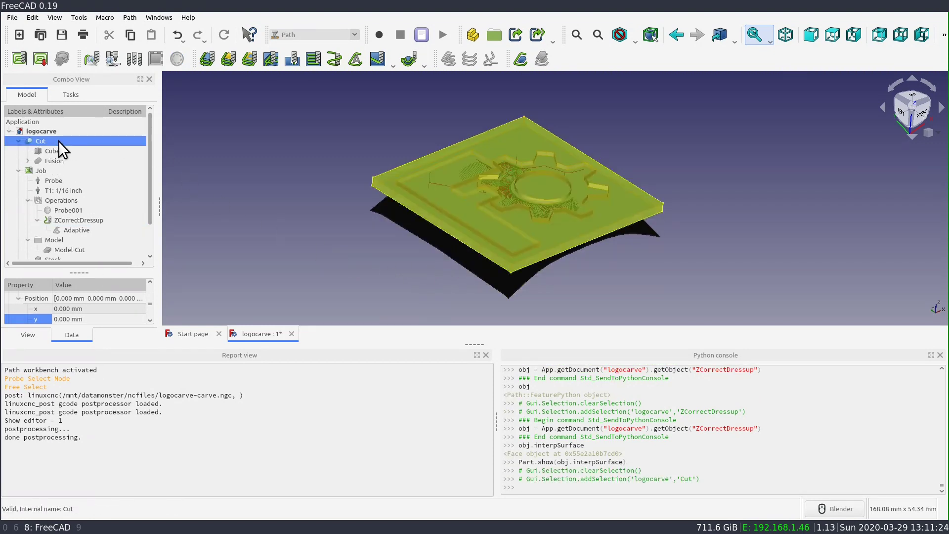
{"action": "key", "text": "space"}
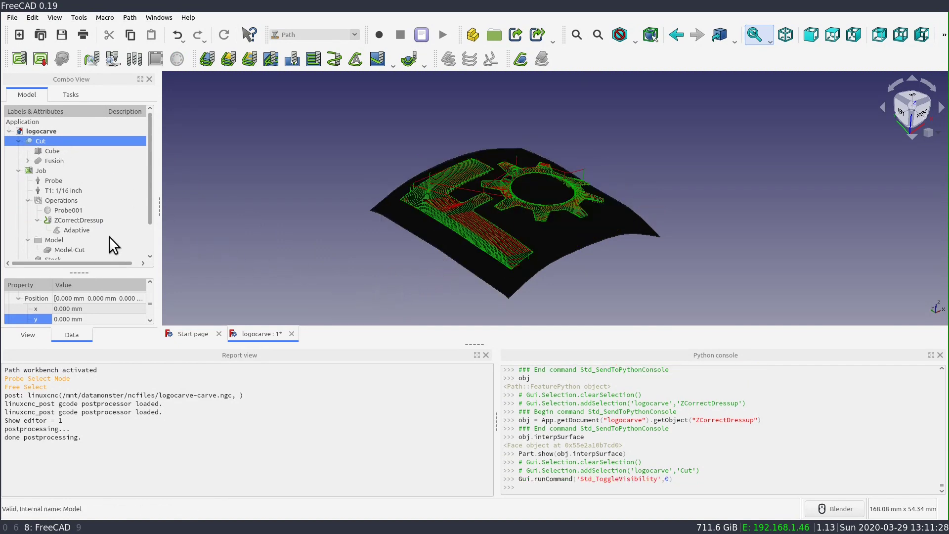
Step: Set the Lighting of the new Shape surface to Two side and inspect the toolpath against it
{"action": "scroll", "coordinate": [90, 198], "scroll_direction": "down", "scroll_amount": 1}
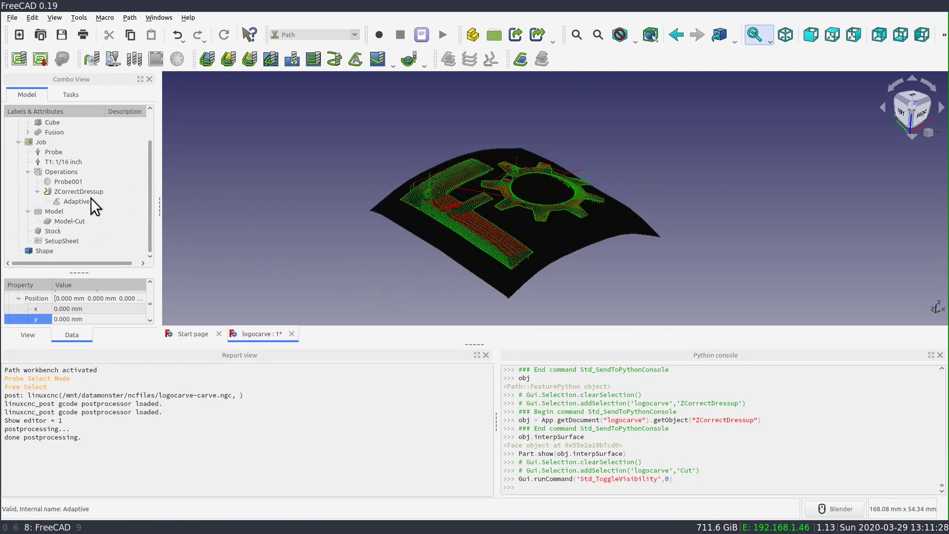
{"action": "left_click", "coordinate": [50, 251]}
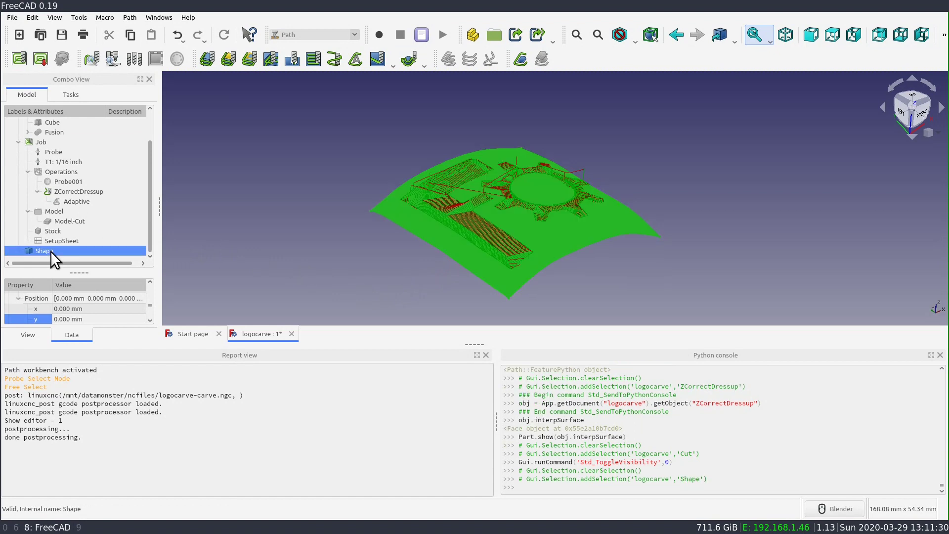
{"action": "left_click", "coordinate": [35, 332]}
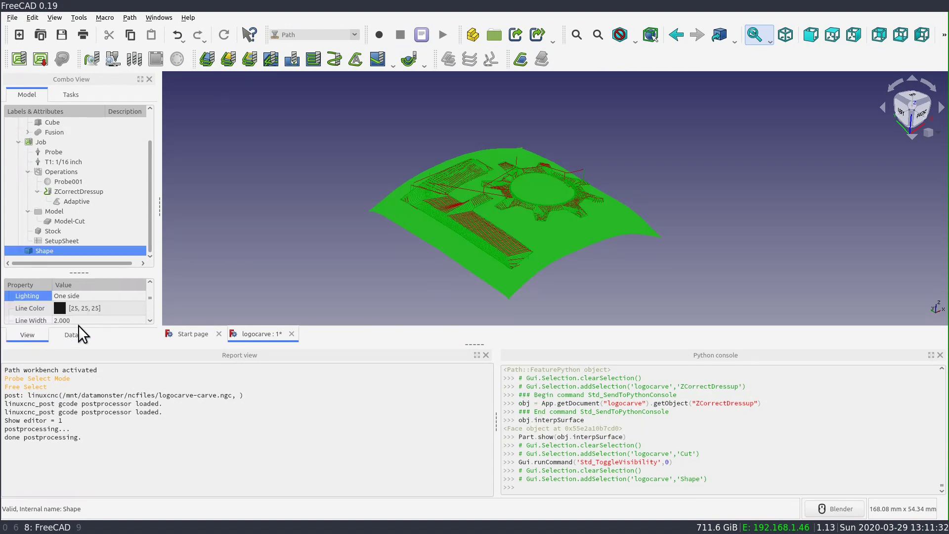
{"action": "left_click", "coordinate": [79, 295]}
{"action": "left_click", "coordinate": [79, 295]}
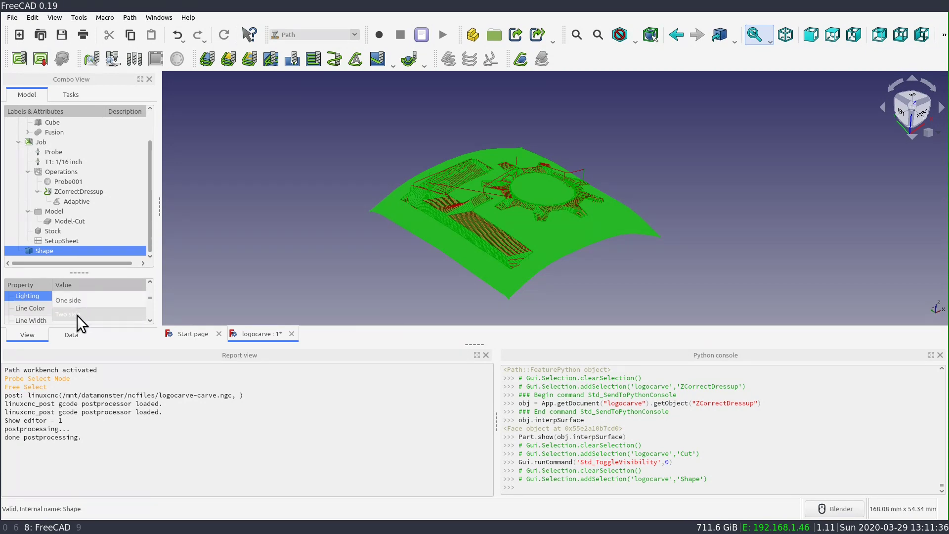
{"action": "left_click", "coordinate": [77, 315]}
{"action": "left_click", "coordinate": [294, 253]}
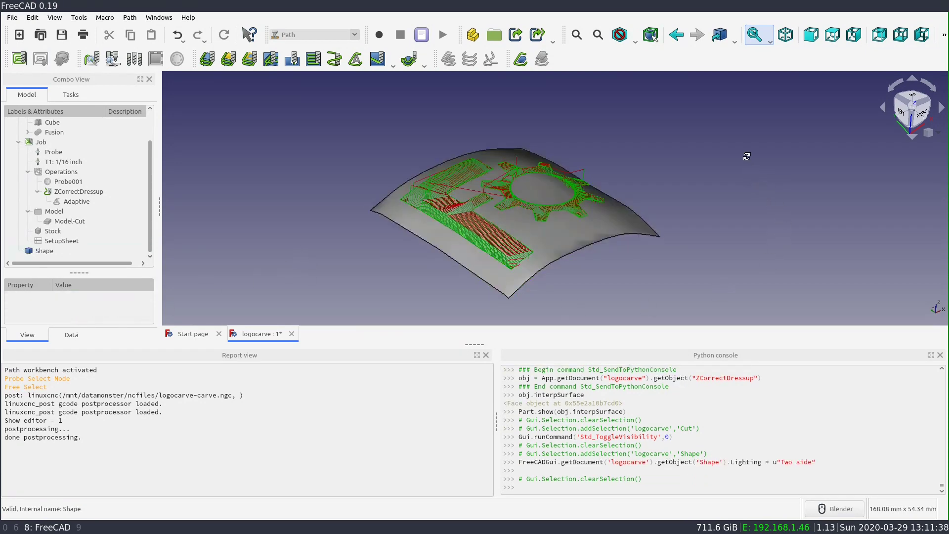
{"action": "middle_click_drag", "start_coordinate": [747, 156], "coordinate": [366, 203]}
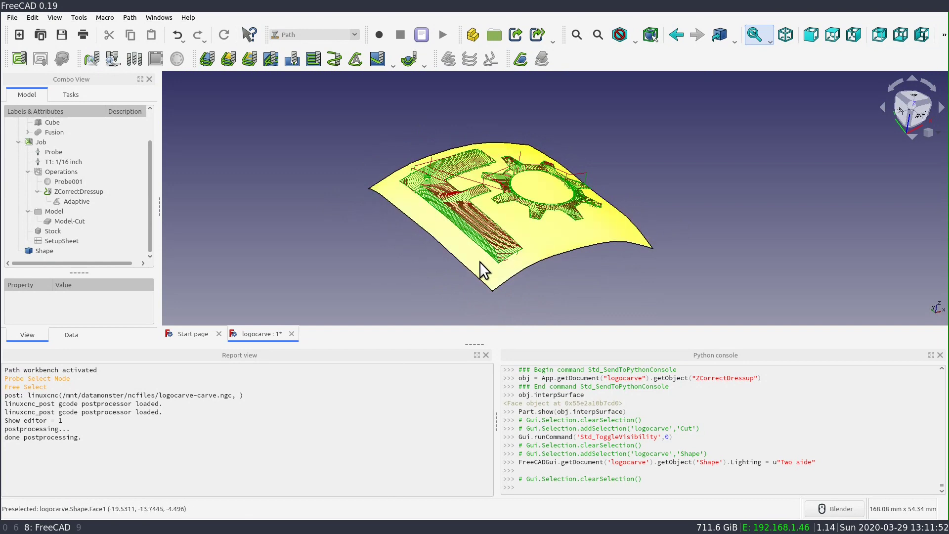